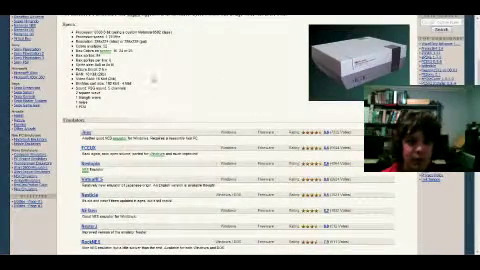
pyautogui.scroll(3, 153, 78)
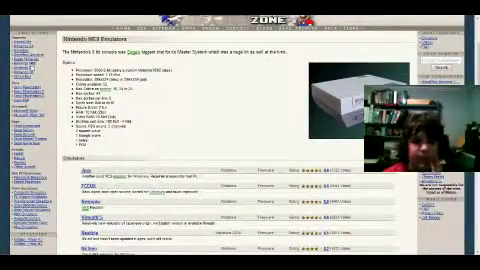
pyautogui.scroll(-3, 164, 65)
pyautogui.scroll(-3, 150, 65)
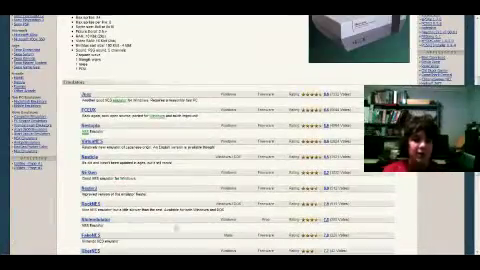
pyautogui.scroll(-2, 150, 78)
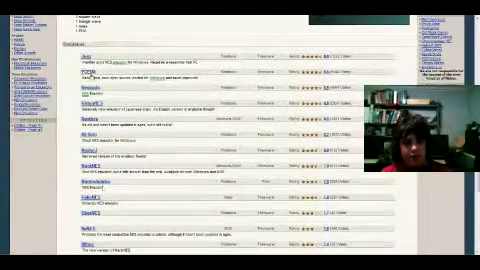
# Open the Nestopia emulator page from Emulator Zone's NES emulators list
pyautogui.click(88, 118)
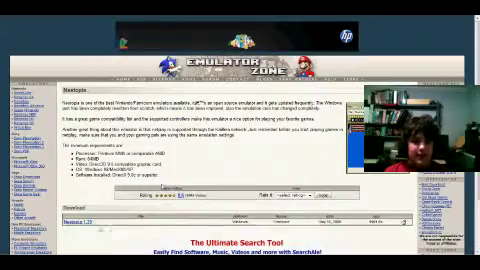
# Download the Nestopia 1.39 zip, move the Downloads window aside, and open the archive
pyautogui.click(78, 224)
pyautogui.click(265, 154)
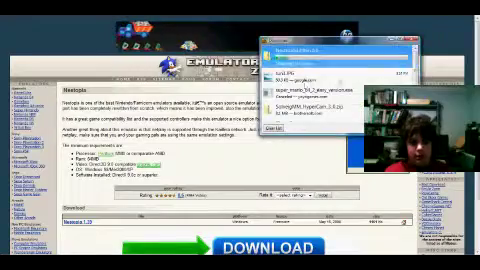
pyautogui.moveTo(330, 38); pyautogui.dragTo(460, 185)
pyautogui.moveTo(405, 186); pyautogui.dragTo(345, 125)
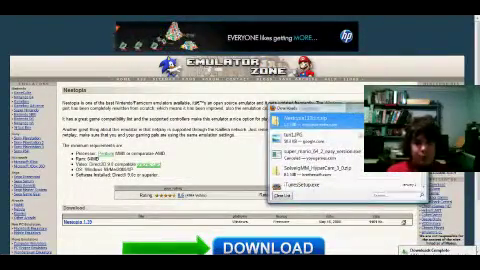
pyautogui.doubleClick(385, 172)
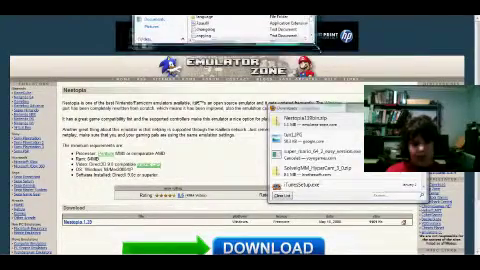
# Extract the Nestopia archive to the Nestopia139bin folder, then close that folder window
pyautogui.press('Return')
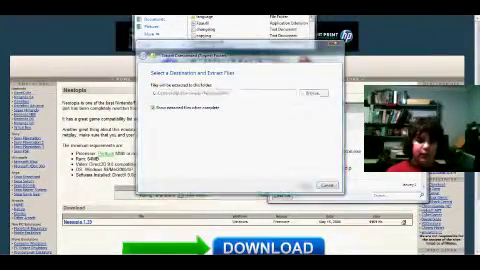
pyautogui.press('Return')
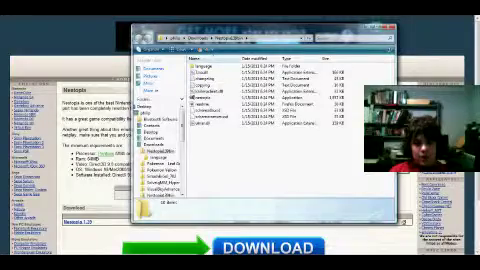
pyautogui.click(390, 27)
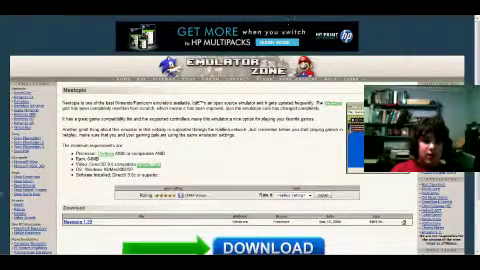
# Go back to the NES emulators list and search Google for 'super mario bros nes rom'
pyautogui.click(30, 120)
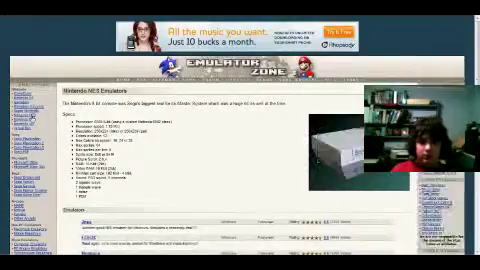
pyautogui.scroll(-5, 43, 180)
pyautogui.scroll(-3, 43, 180)
pyautogui.scroll(-4, 43, 180)
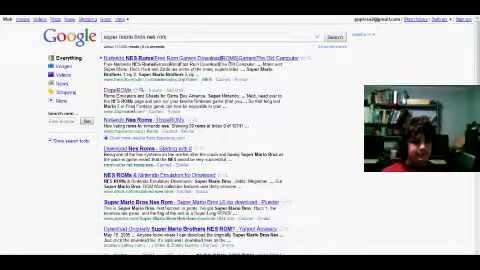
# On DopeROMs, search the Nintendo NES ROMs for 'mario'
pyautogui.click(120, 91)
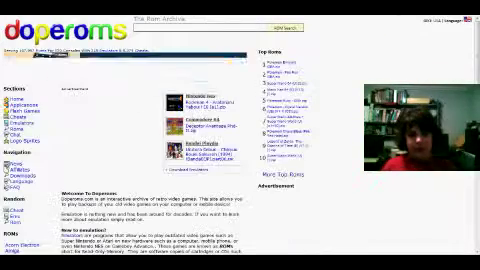
pyautogui.scroll(-2, 132, 96)
pyautogui.scroll(-3, 132, 96)
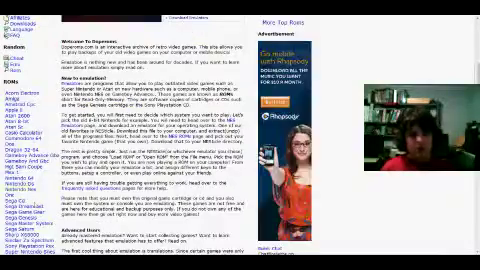
pyautogui.click(30, 193)
pyautogui.scroll(-3, 116, 171)
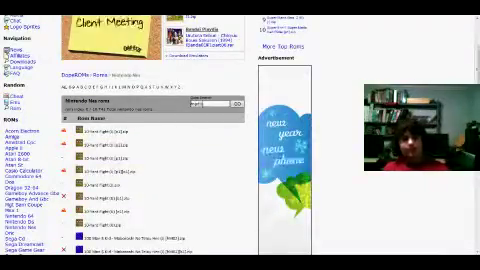
pyautogui.press('Return')
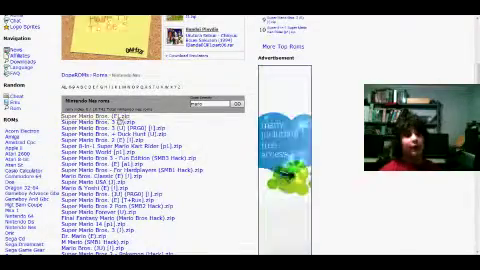
# Download the Super Mario Bros (E).zip ROM from its download page
pyautogui.click(95, 115)
pyautogui.scroll(-4, 148, 120)
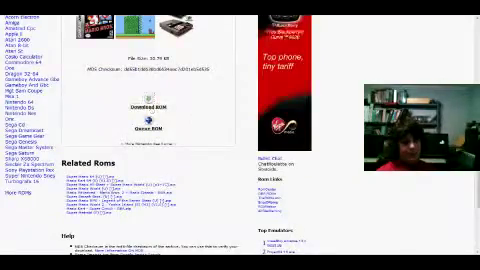
pyautogui.click(148, 106)
pyautogui.scroll(-5, 160, 130)
pyautogui.scroll(-3, 160, 130)
pyautogui.click(170, 194)
# Open the Super Mario Bros zip, extract it, and move the extracted folder window
pyautogui.click(264, 155)
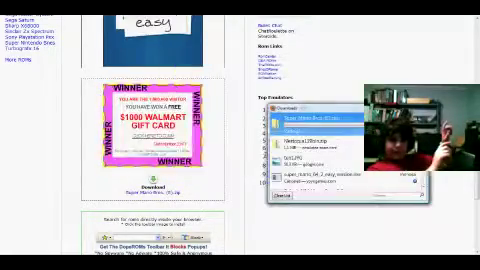
pyautogui.doubleClick(310, 119)
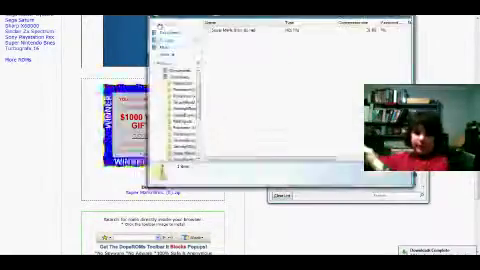
pyautogui.click(160, 25)
pyautogui.click(300, 185)
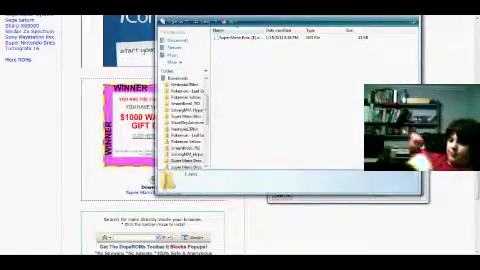
pyautogui.moveTo(230, 20); pyautogui.dragTo(165, 55)
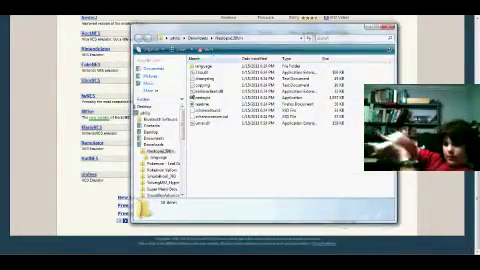
# Place the Super Mario Bros folder beside Nestopia139bin and launch nestopia.exe
pyautogui.moveTo(243, 60); pyautogui.dragTo(300, 137)
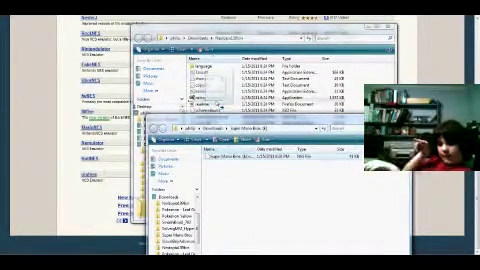
pyautogui.doubleClick(210, 105)
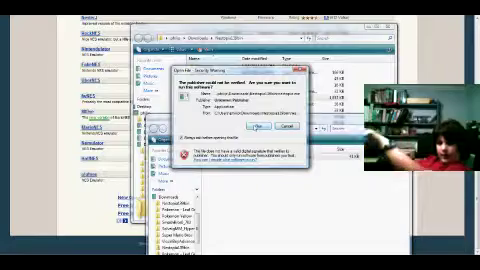
# Allow Nestopia to run, move its window right, and start Super Mario Bros World 1-1
pyautogui.click(258, 126)
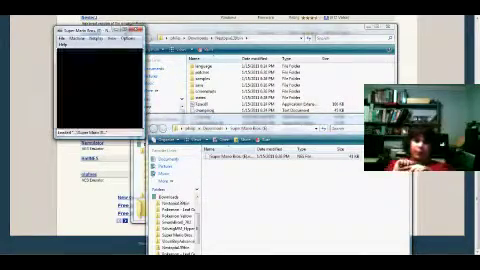
pyautogui.moveTo(95, 30); pyautogui.dragTo(180, 27)
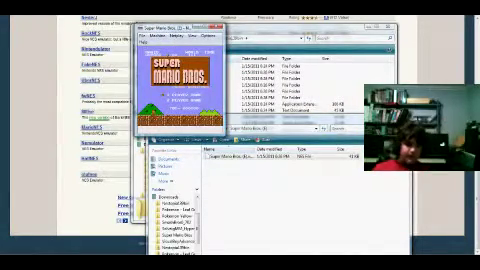
pyautogui.press('Return')
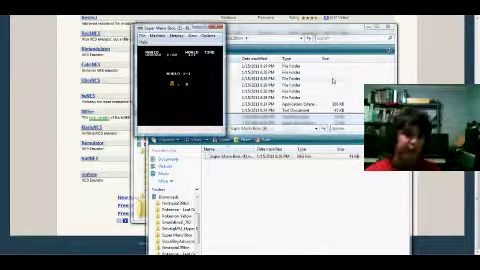